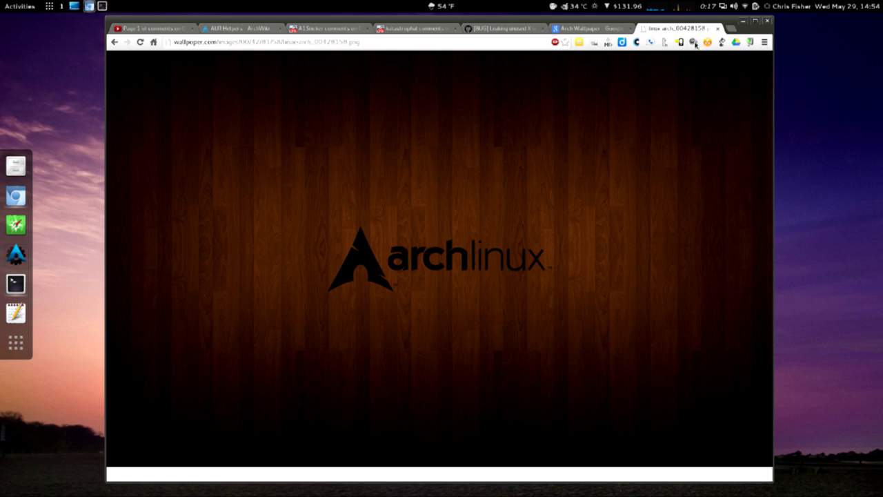
Review the YouTube comments about using Arch, briefly minimizing and restoring the browser window.
click(166, 27)
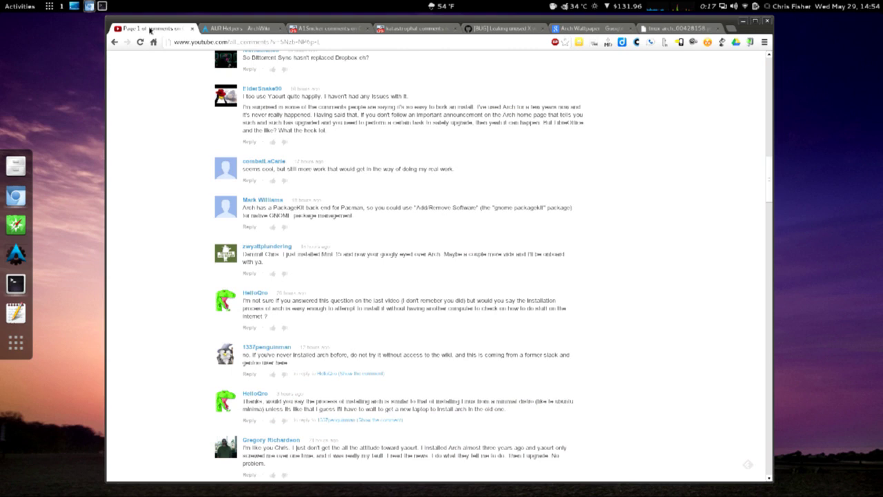
scroll(419, 327, up, 3)
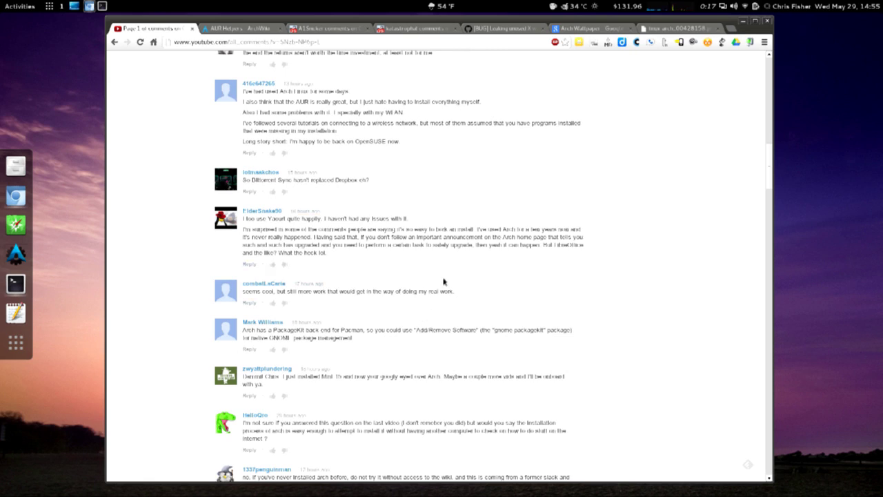
scroll(444, 281, down, 2)
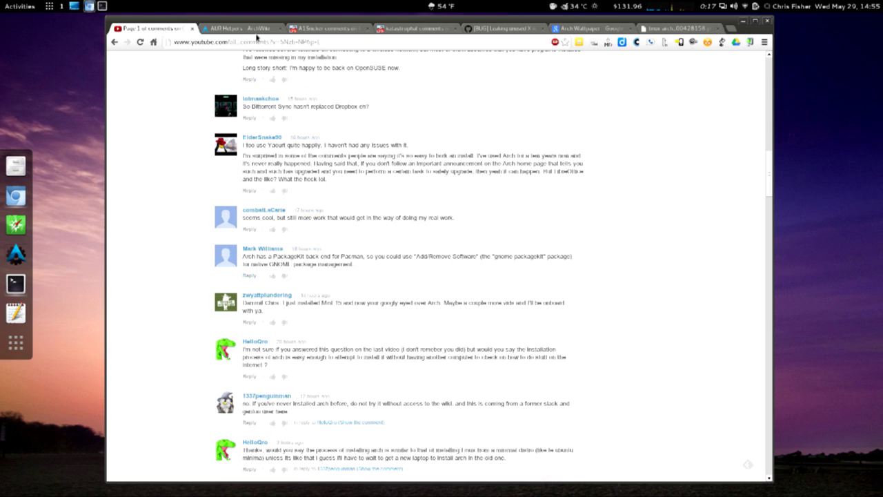
click(742, 21)
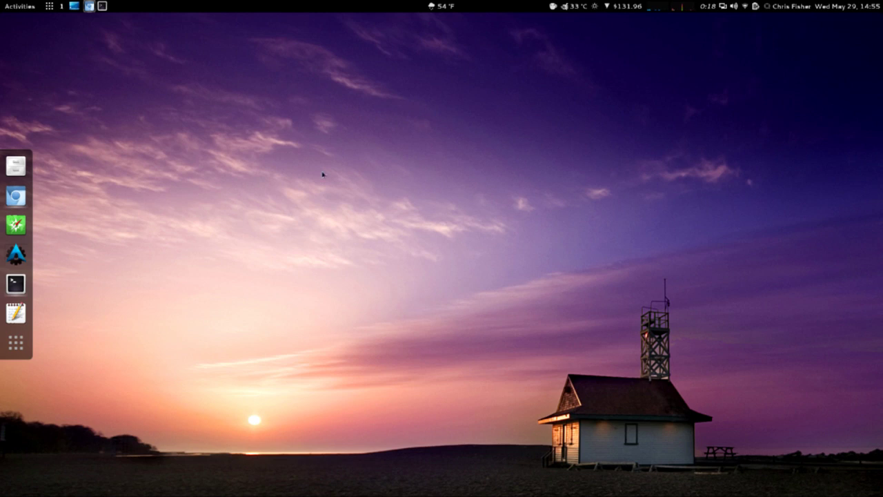
click(15, 197)
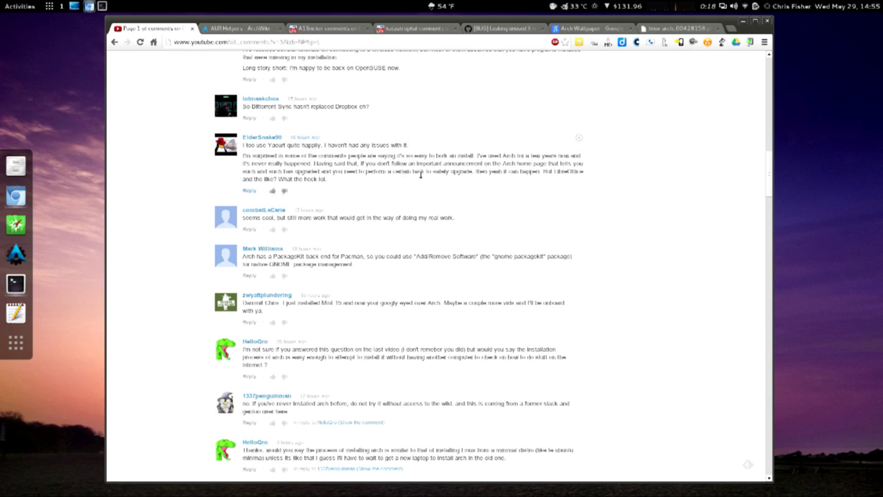
Look through the Arch wallpaper image search results.
click(608, 29)
scroll(567, 146, down, 2)
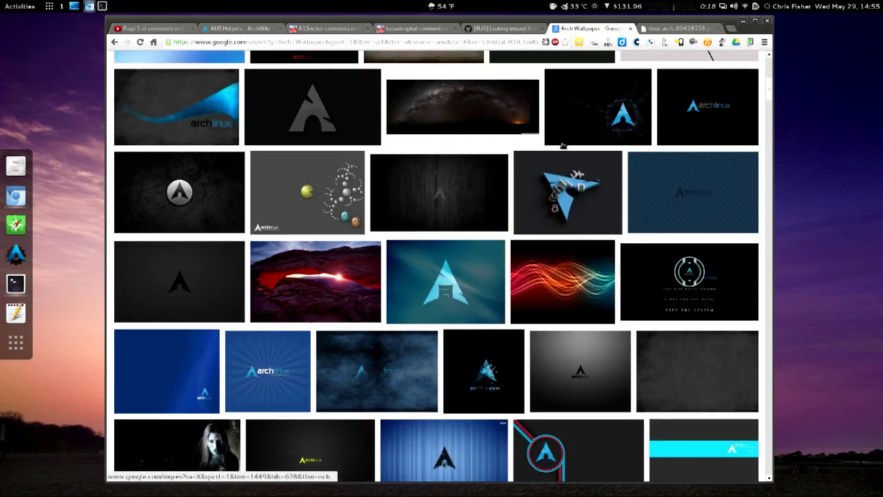
scroll(548, 160, up, 2)
scroll(548, 160, up, 5)
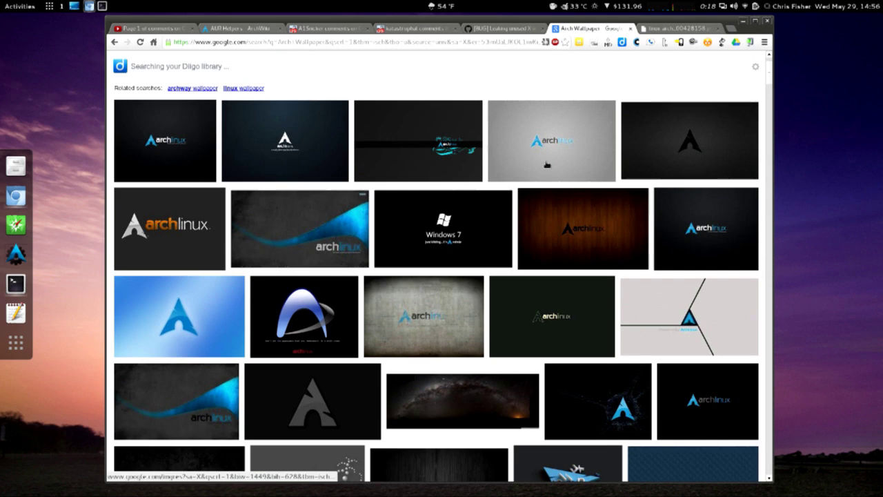
Search the web for "archbang" and open the archbang.org home page.
click(471, 41)
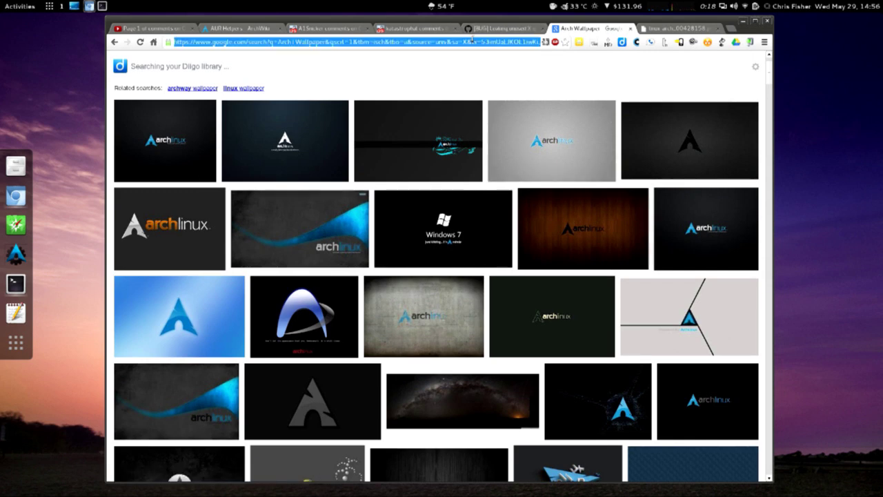
text(archbang)
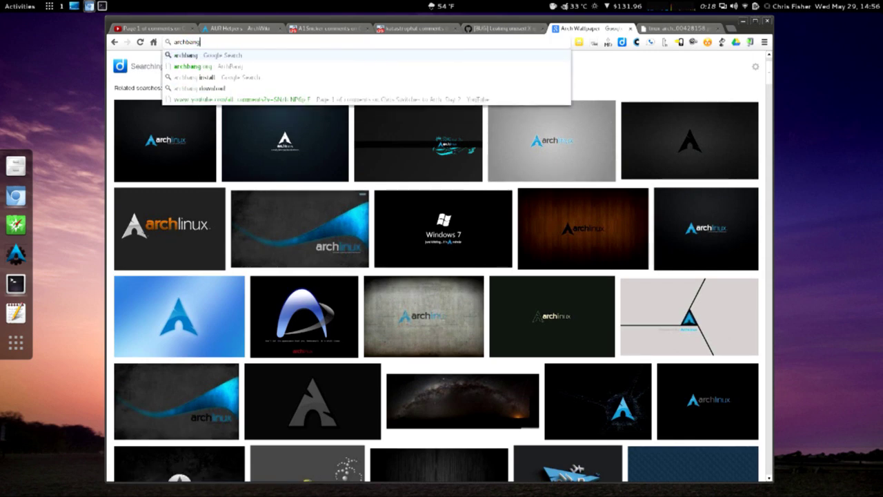
key(Return)
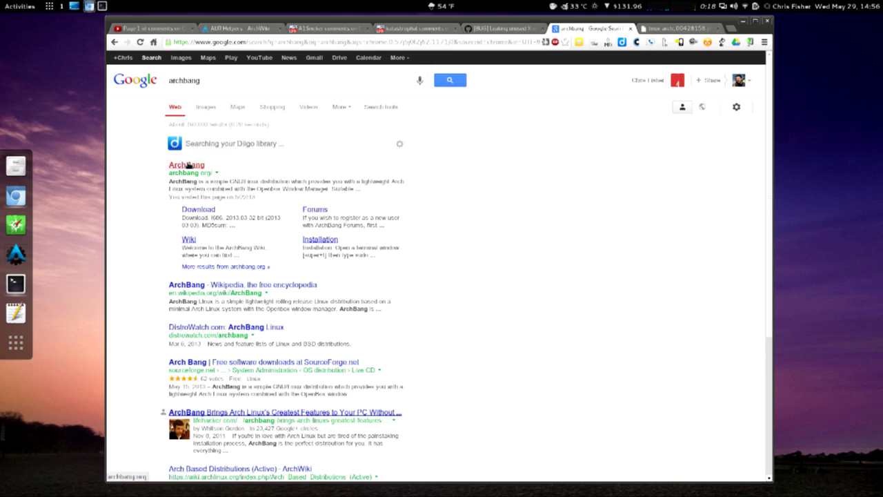
click(172, 167)
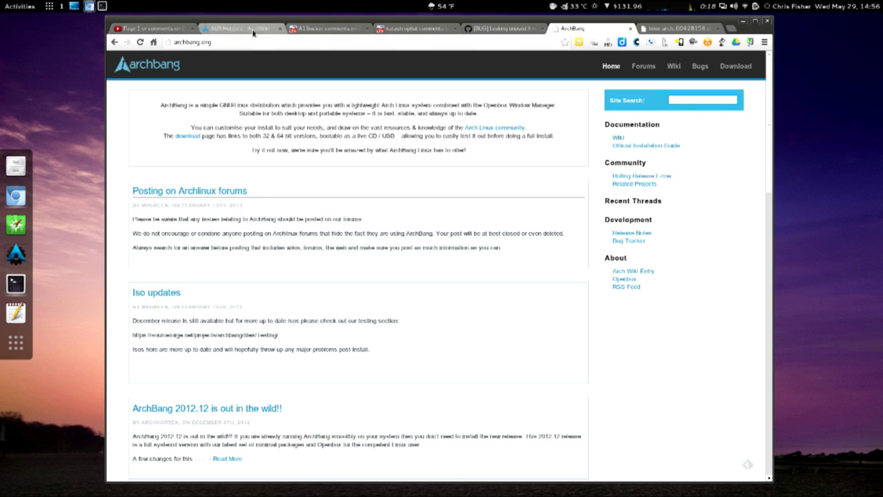
View the Reddit comment about the fingerprint reader and filter the kernel log in the terminal with "dmesg |grep fing".
click(312, 30)
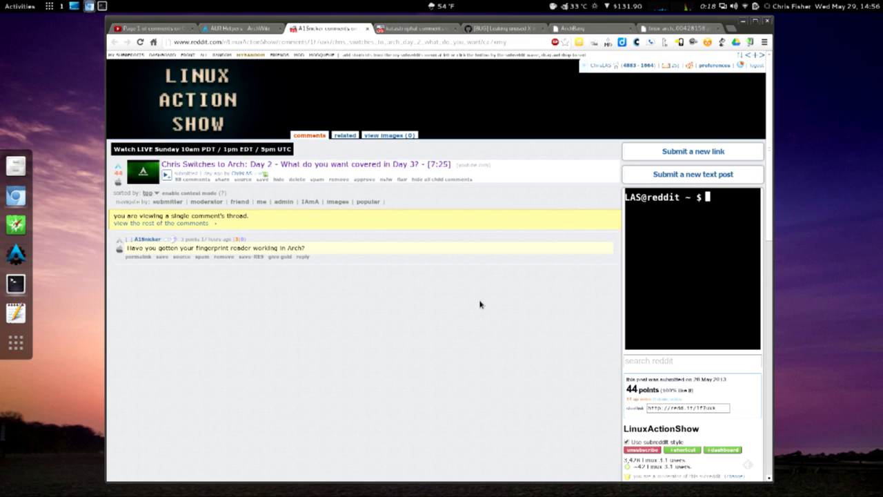
click(16, 283)
right_click(274, 216)
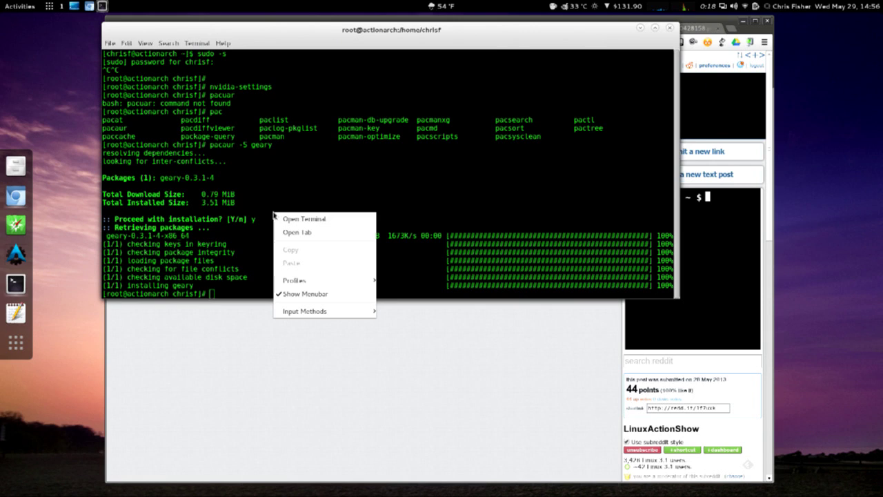
click(241, 203)
text(dme)
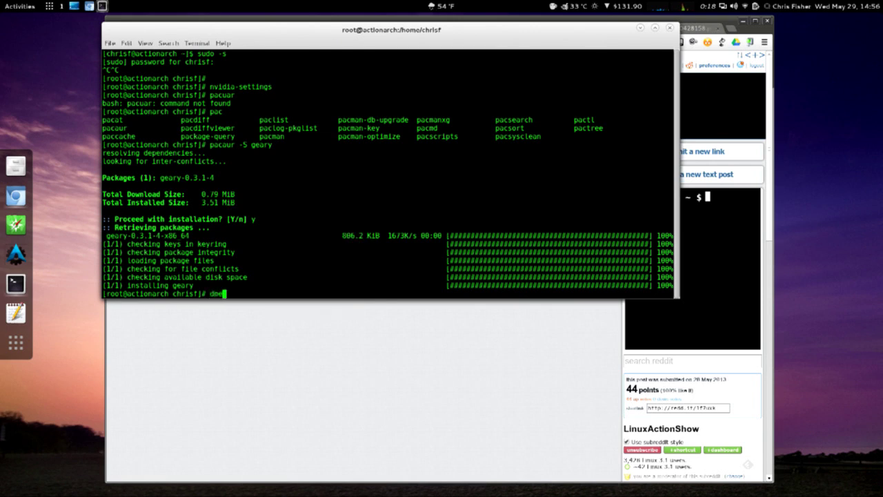
text(sg |grep fing)
key(Return)
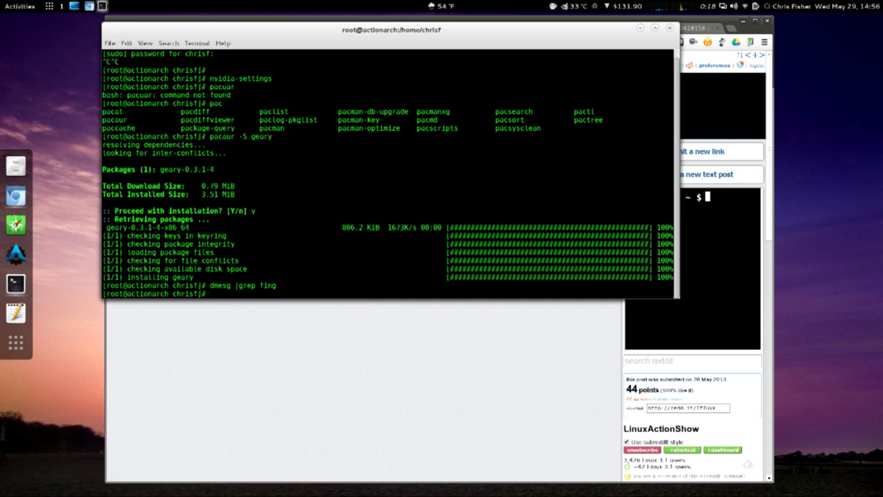
Reduce the previous terminal command to plain dmesg and run it to print the full kernel log.
key(Up)
key(BackSpace)
key(BackSpace)
key(BackSpace)
key(BackSpace)
key(BackSpace)
key(BackSpace)
key(BackSpace)
key(BackSpace)
key(BackSpace)
key(BackSpace)
key(BackSpace)
key(Return)
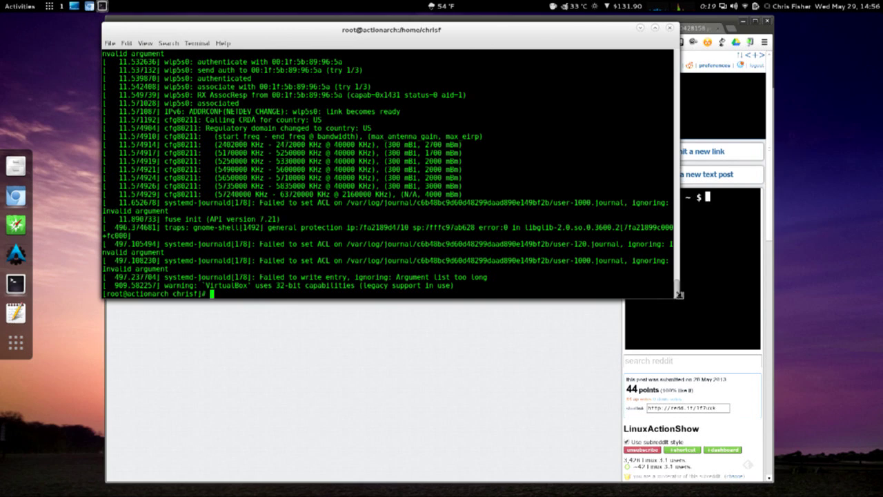
Enlarge the terminal window and examine the kernel log for the detected hardware.
drag(685, 301, 855, 397)
scroll(553, 225, up, 5)
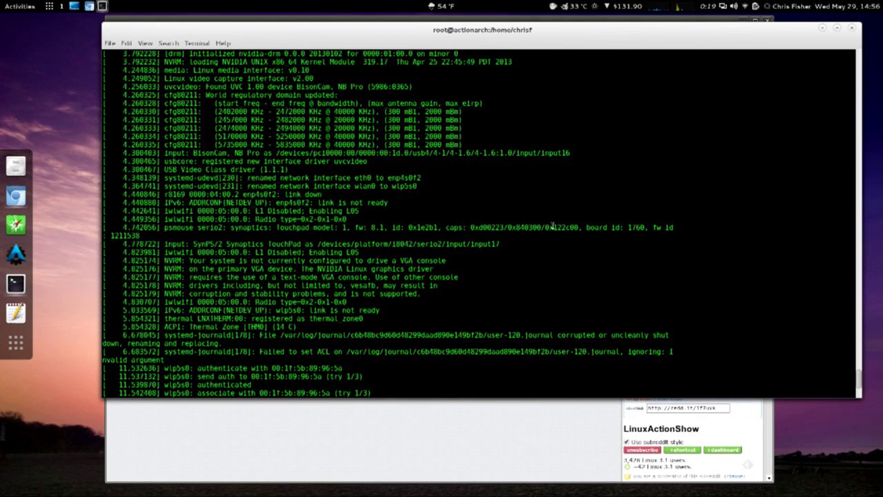
scroll(539, 239, up, 5)
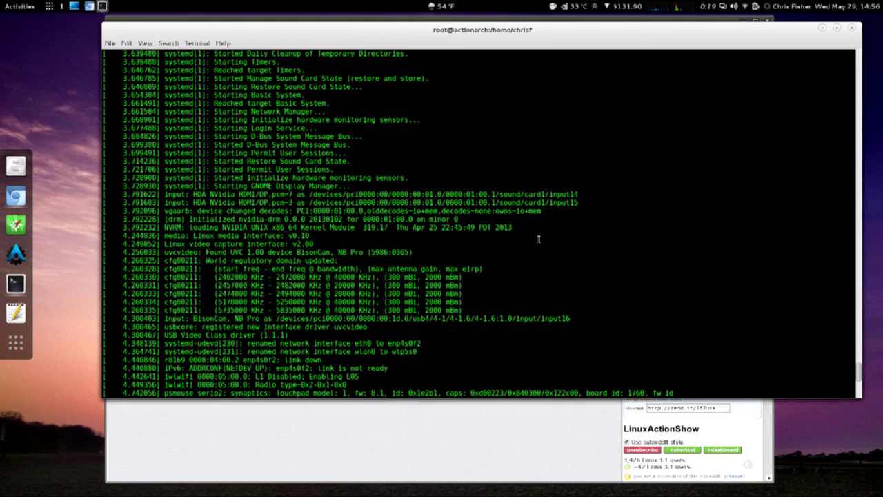
scroll(392, 252, up, 5)
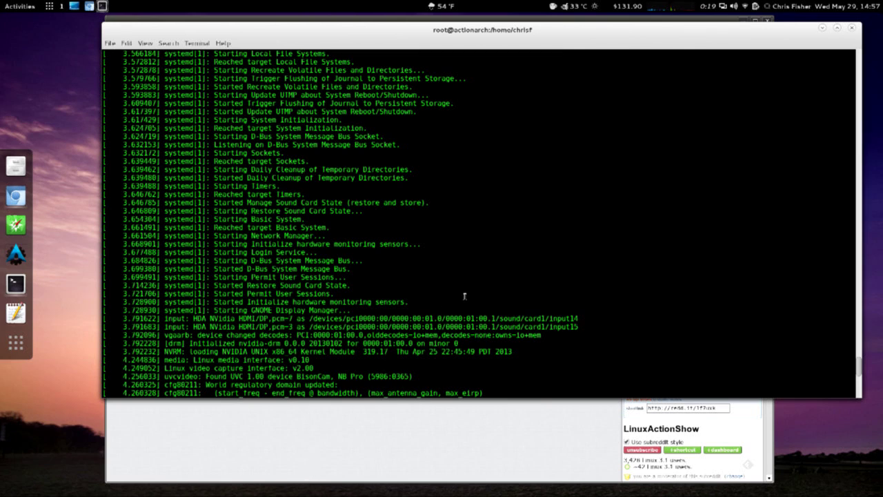
scroll(465, 298, down, 20)
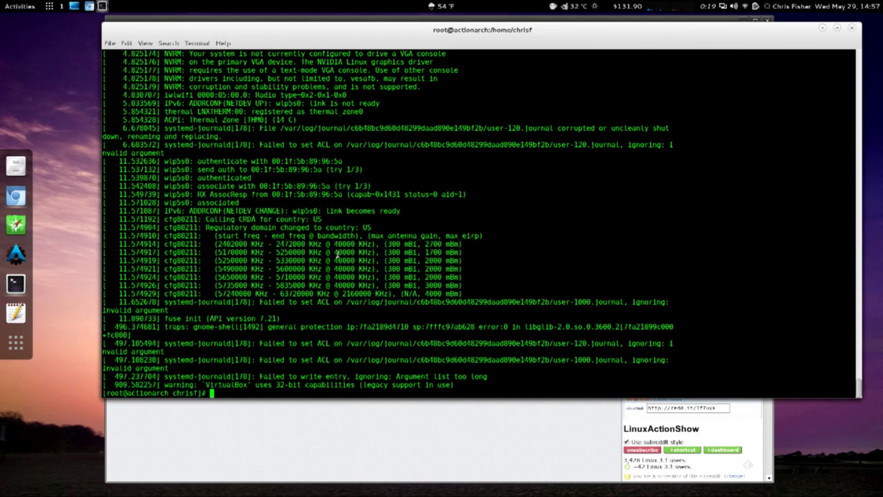
Close the fingerprint reader comment in the browser and demonstrate the Activities overview alongside the Reddit comment on the Steam bug.
click(325, 452)
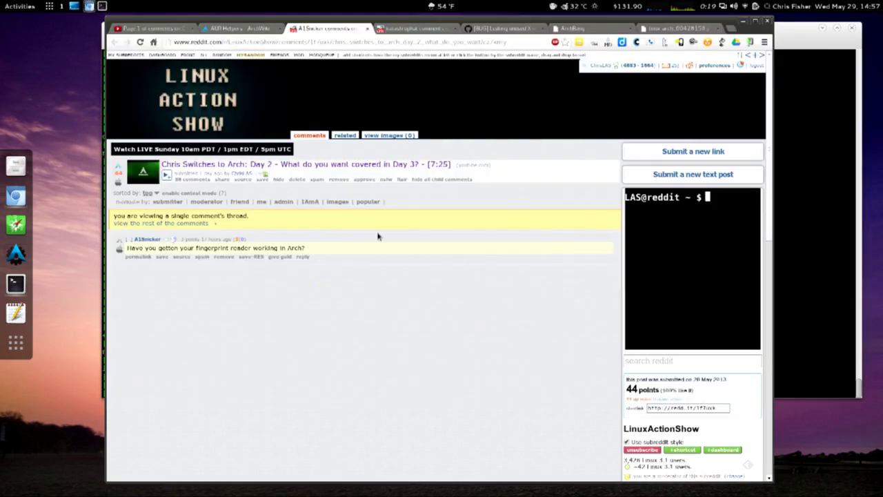
click(368, 29)
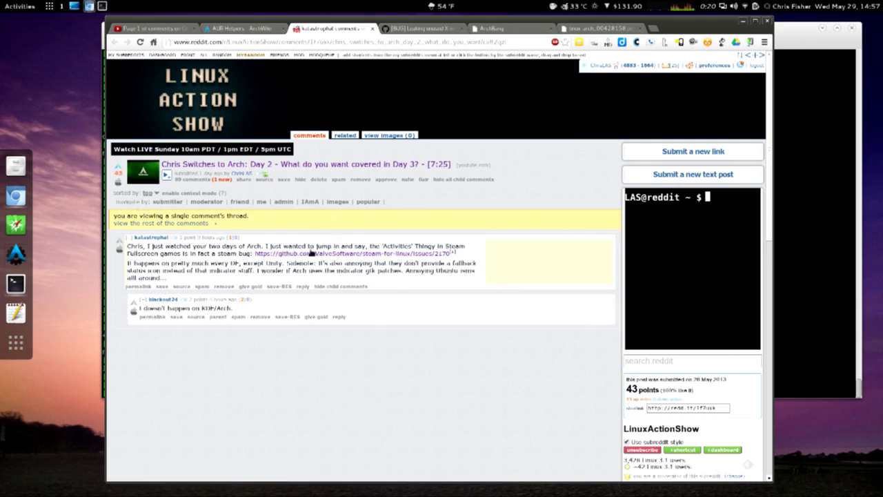
click(20, 6)
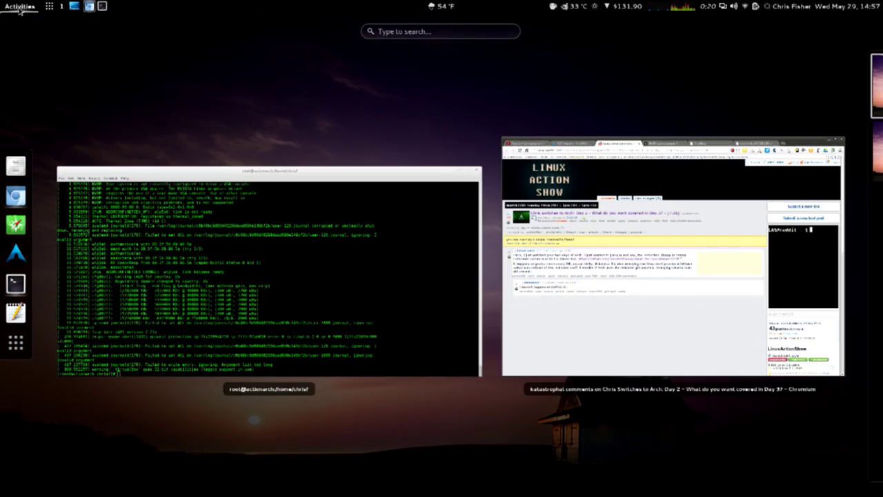
click(21, 7)
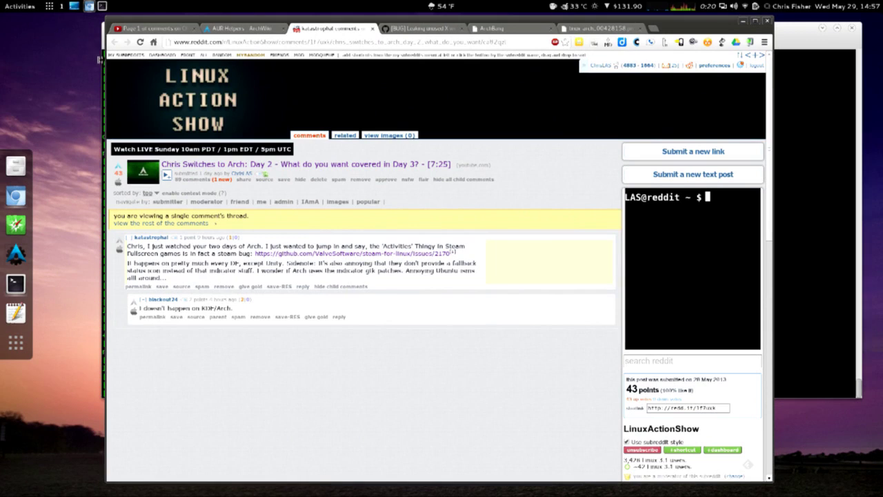
Close the Reddit comment on the Steam bug and read GitHub issue #2170 about leaking unused X windows.
click(371, 28)
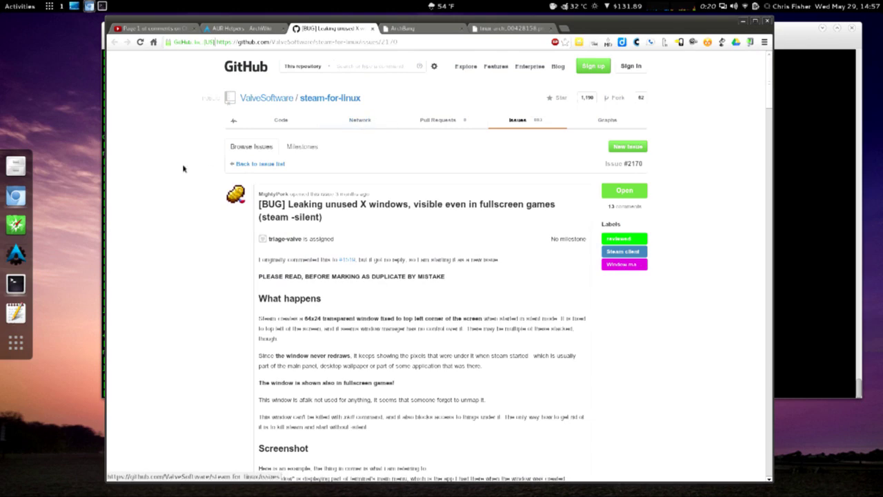
scroll(185, 163, down, 5)
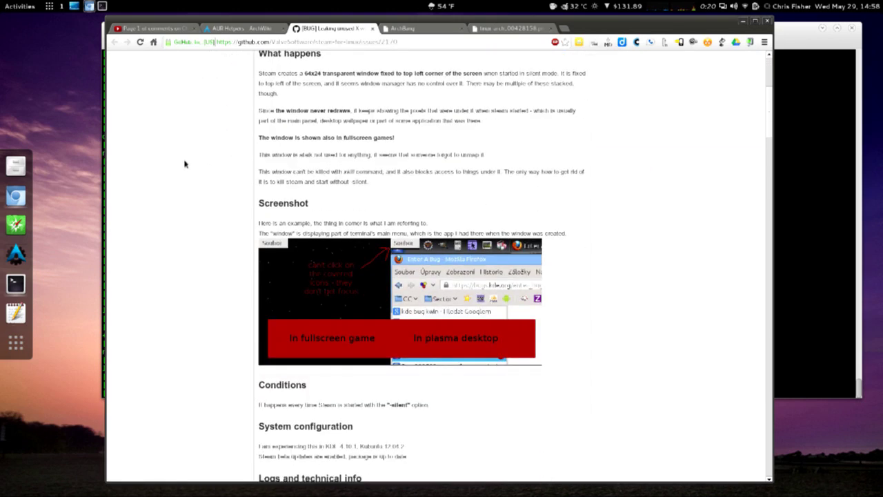
scroll(187, 168, down, 2)
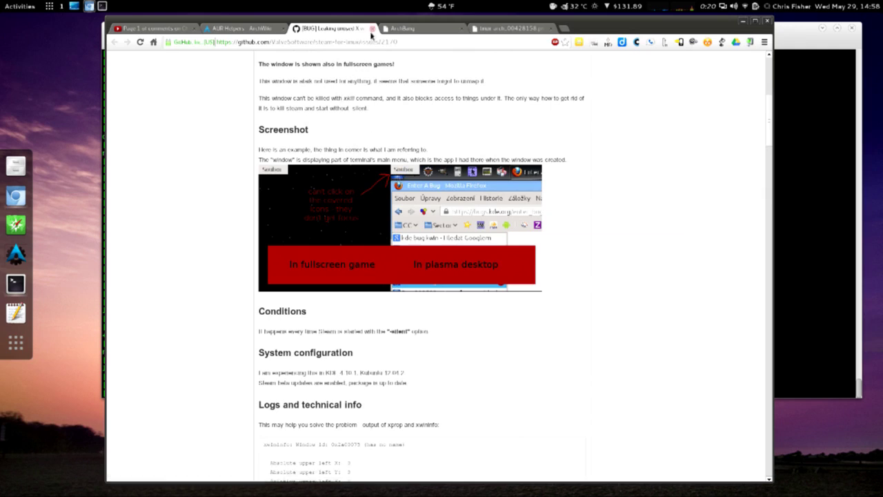
Show the Quick Comparison Table on the ArchWiki AUR Helpers page and minimize the browser and terminal windows.
click(239, 30)
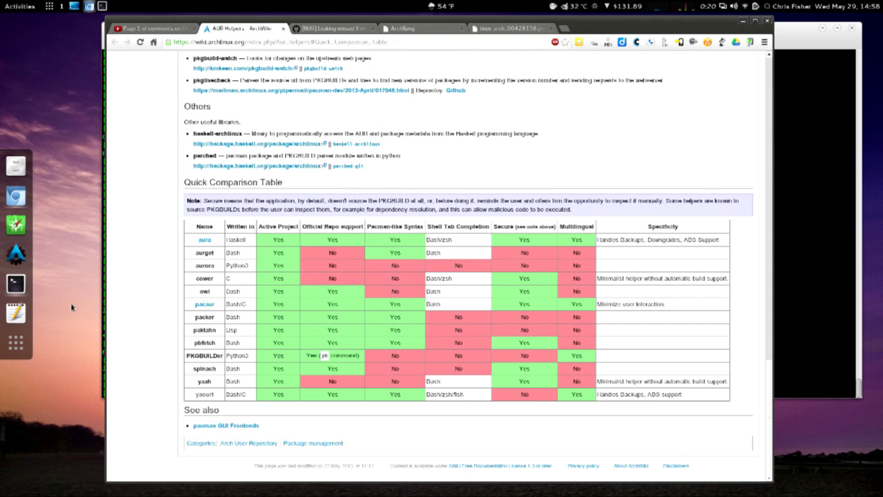
click(742, 21)
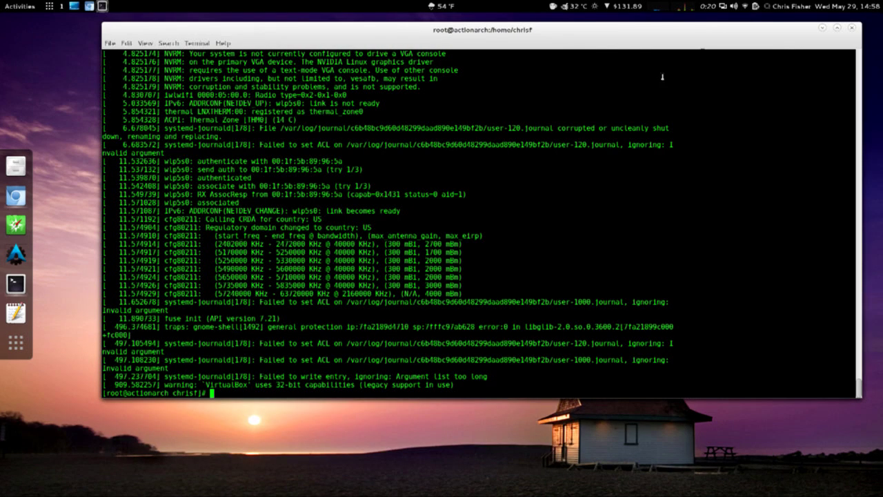
click(822, 28)
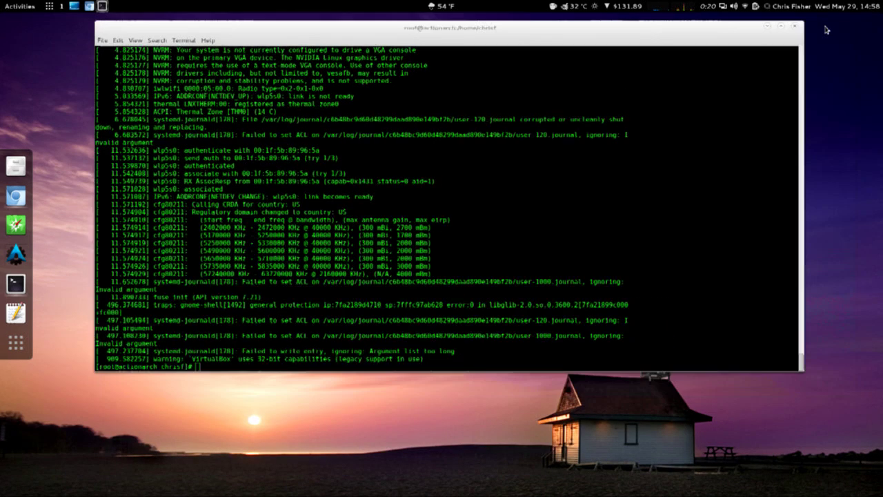
Launch Geary Mail from the full list of installed applications and move its account setup dialog higher over the main window.
mouse_move(3, 3)
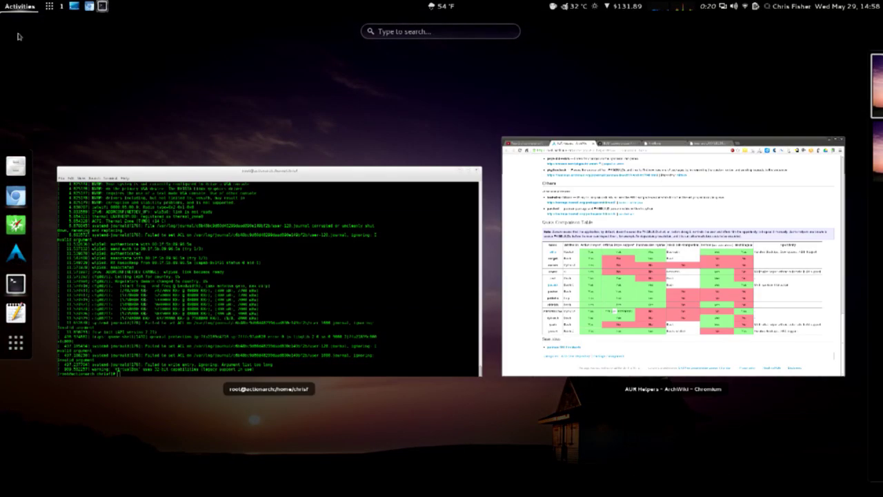
click(15, 343)
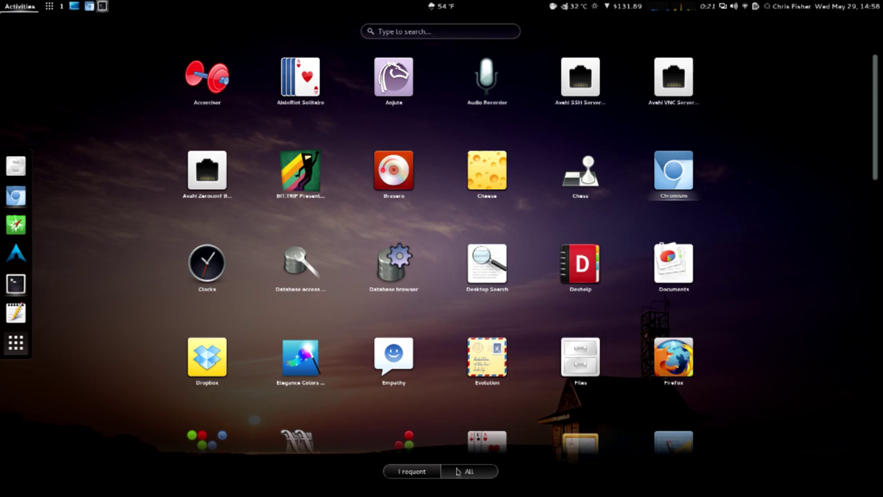
scroll(475, 155, down, 3)
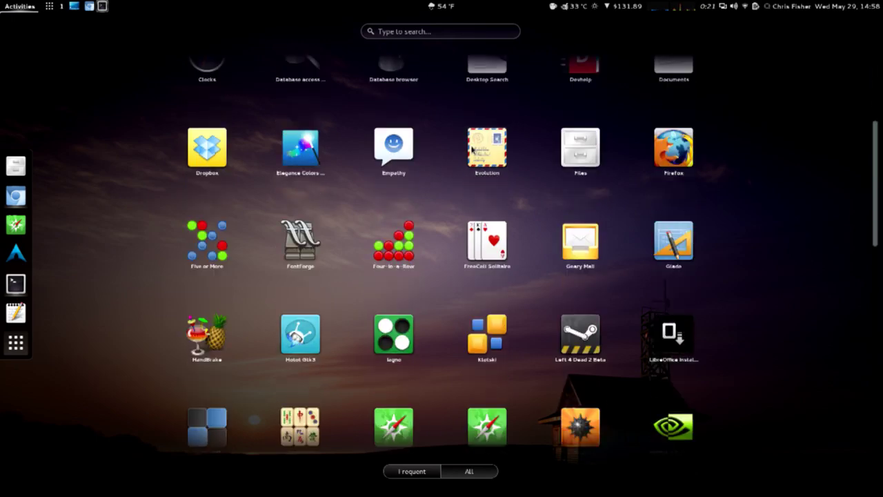
click(588, 245)
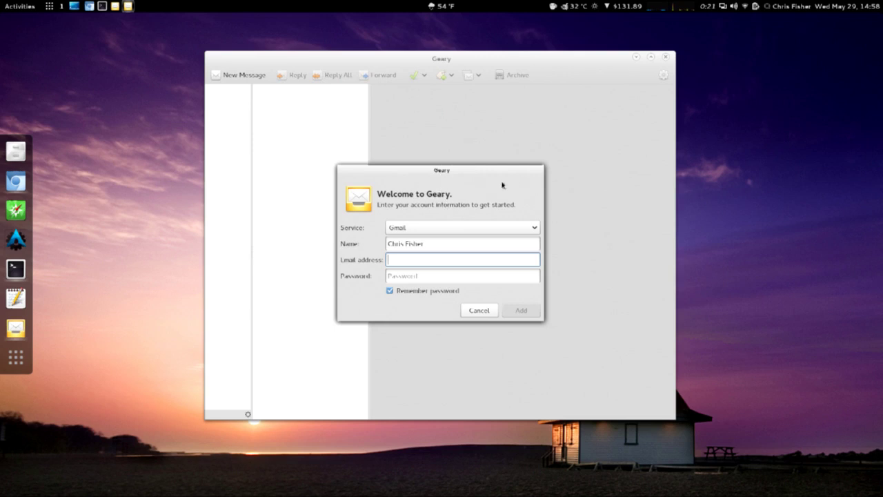
drag(485, 177, 516, 120)
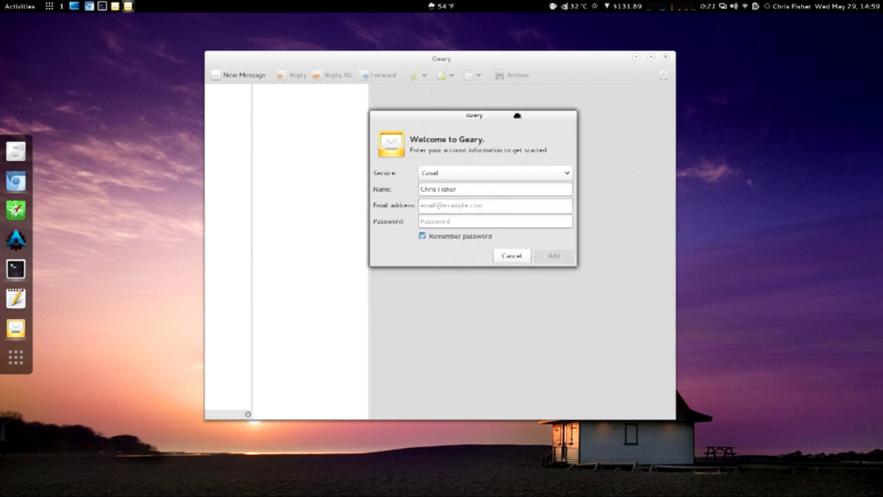
click(511, 254)
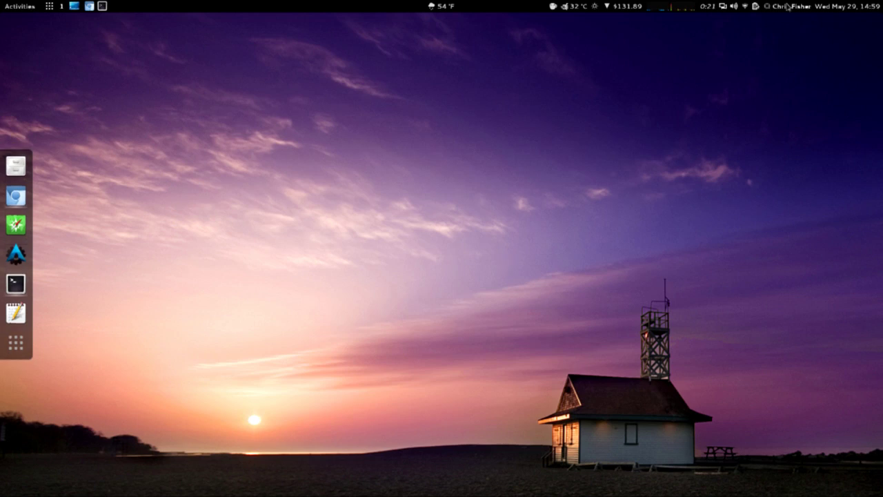
click(432, 6)
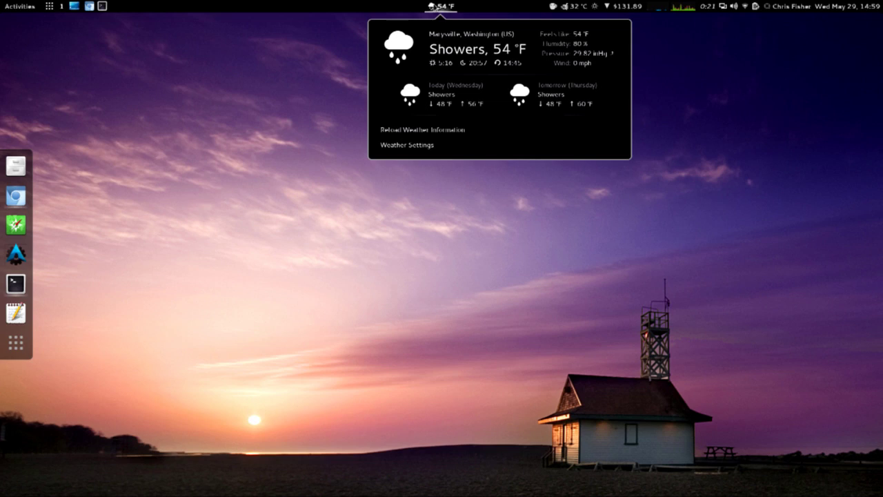
click(213, 61)
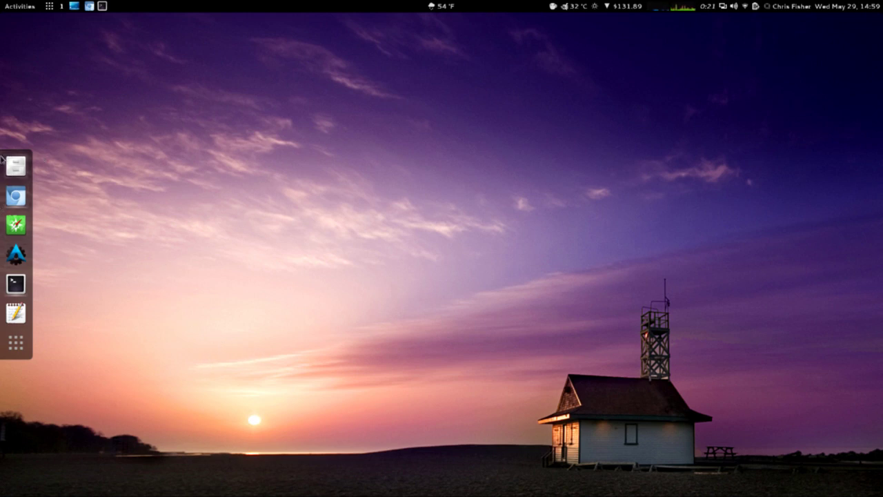
Look through the full list of installed applications and return to the empty desktop.
click(47, 6)
scroll(485, 287, down, 3)
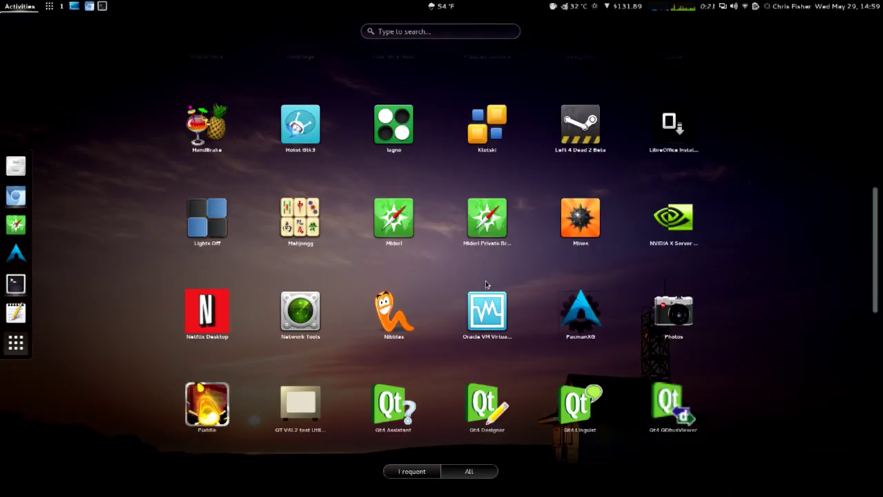
scroll(485, 286, up, 3)
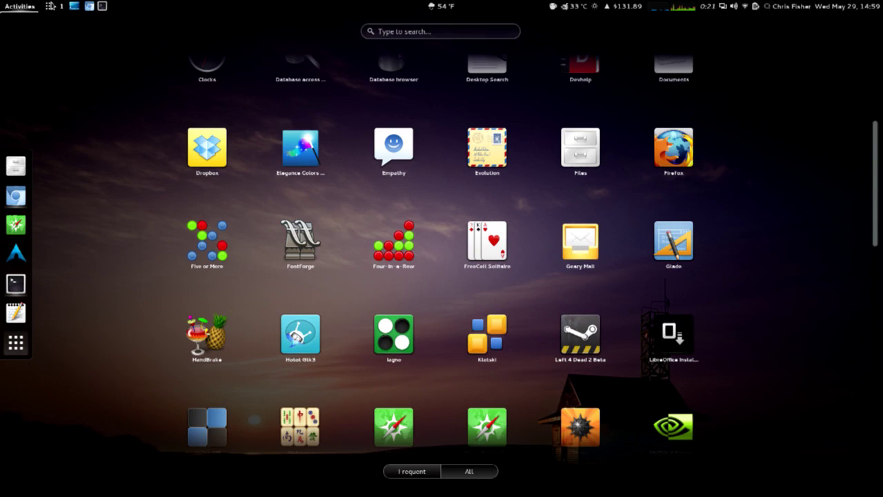
click(43, 7)
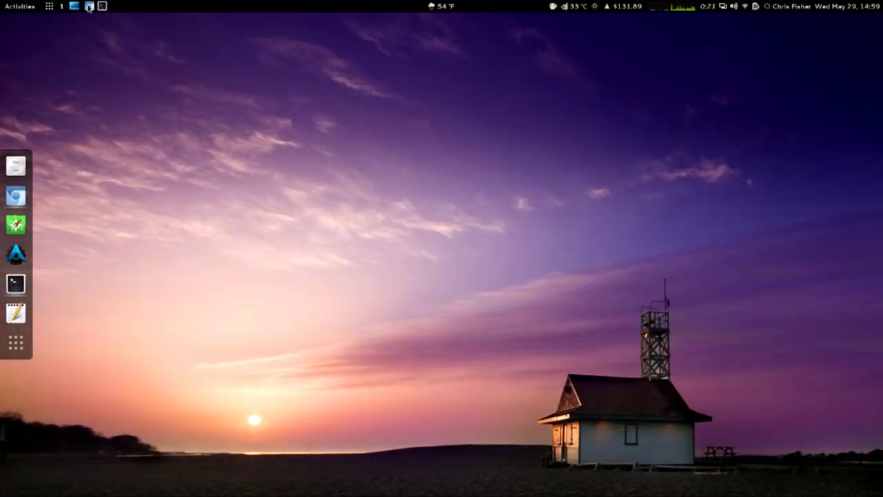
Show the temperature indicator and the system monitor's CPU, memory, network and disk details, and close them.
mouse_move(89, 8)
mouse_move(576, 13)
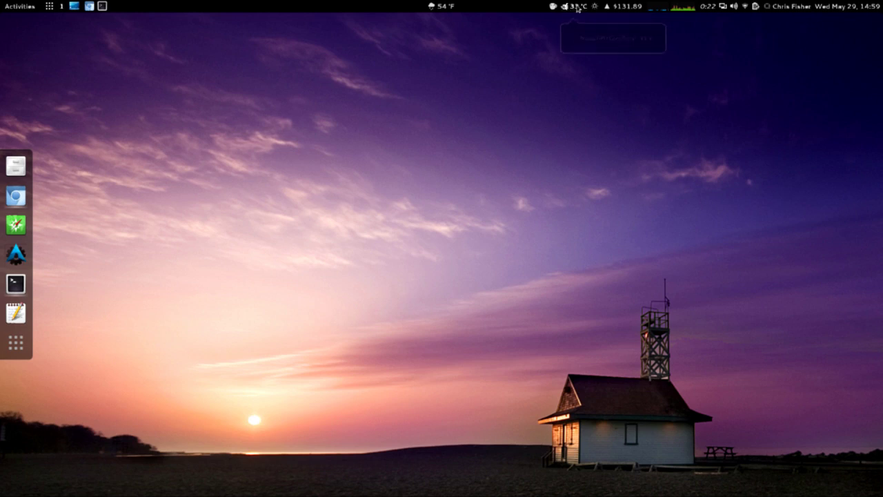
click(675, 12)
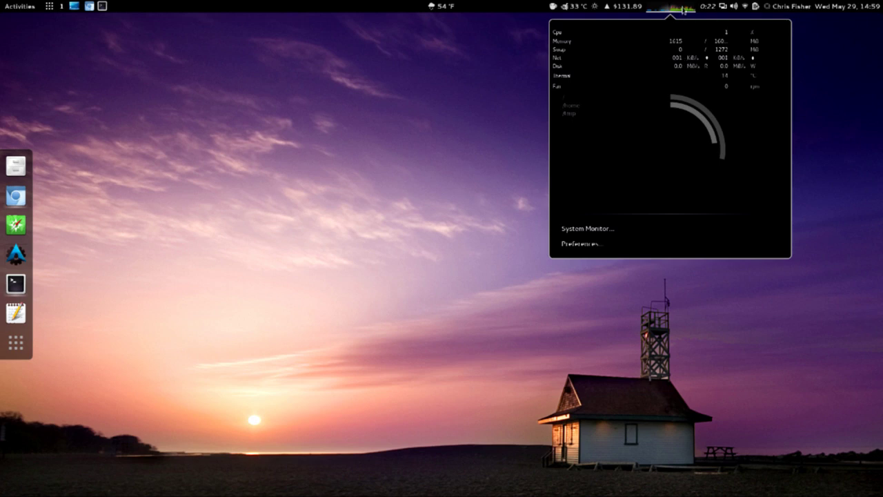
click(675, 10)
Switch the desktop background to the forest picture queued as Up Next and close the wallpaper changer.
click(722, 7)
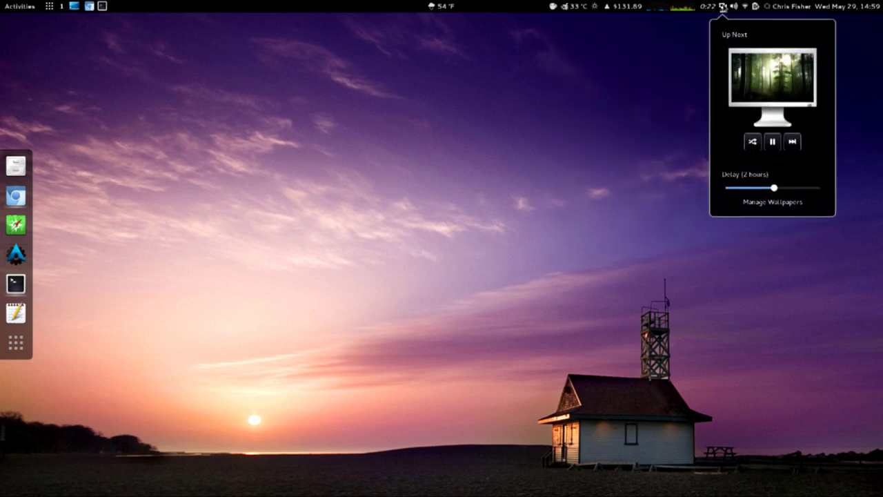
click(723, 7)
click(722, 7)
click(733, 6)
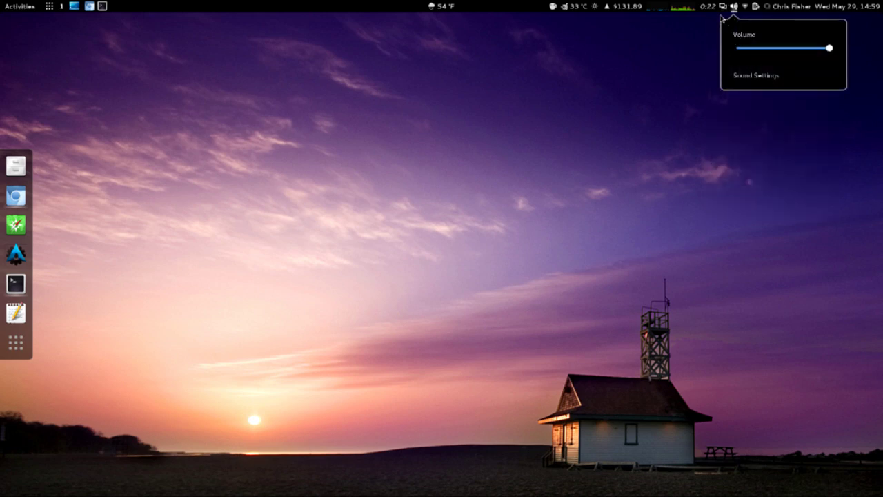
click(722, 7)
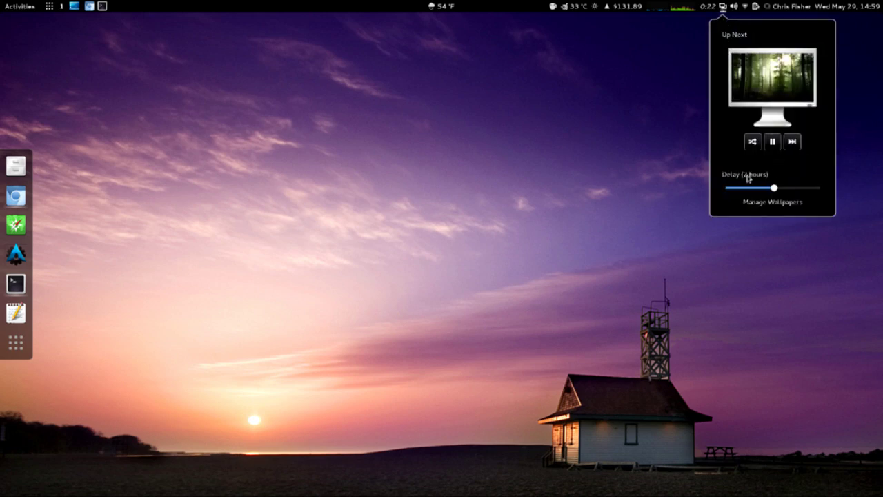
click(791, 144)
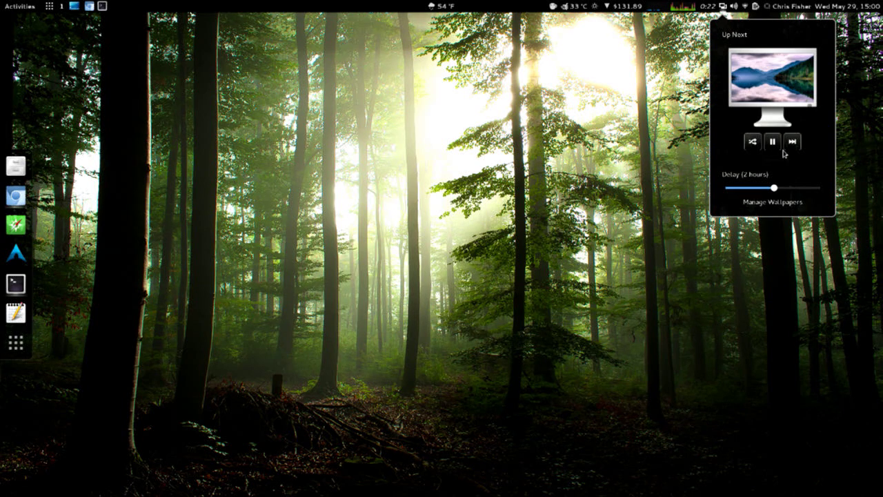
click(722, 6)
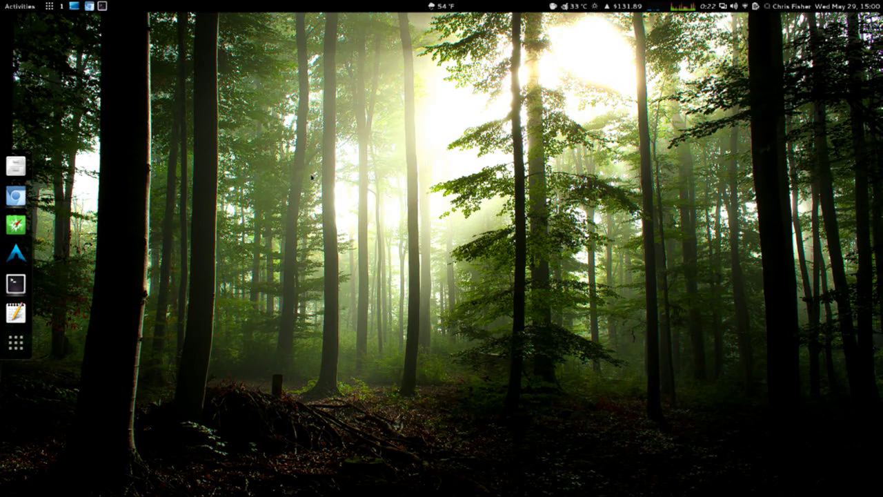
Browse down and back up through all installed applications over the forest wallpaper, and leave the overview.
click(49, 8)
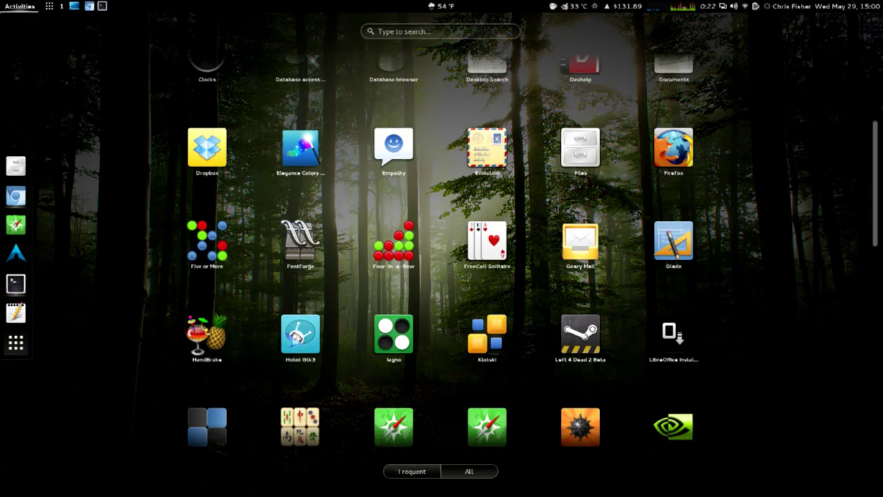
scroll(307, 216, down, 2)
scroll(307, 215, down, 3)
scroll(307, 216, up, 7)
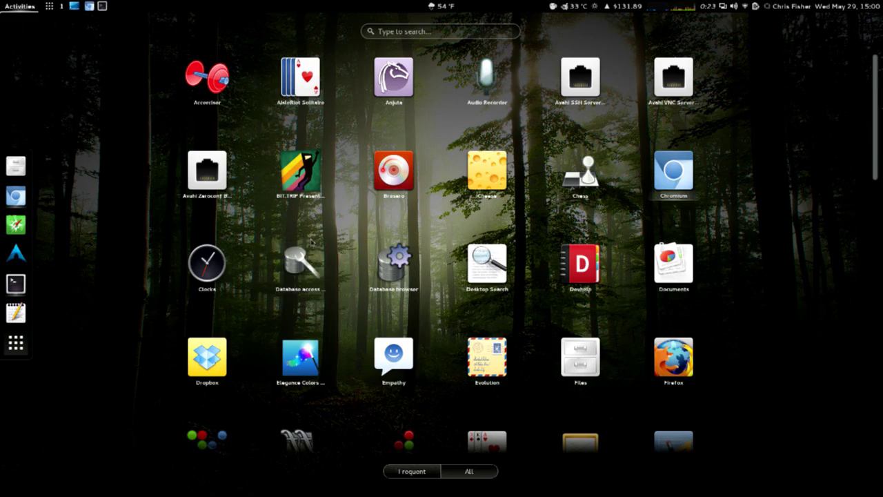
click(46, 8)
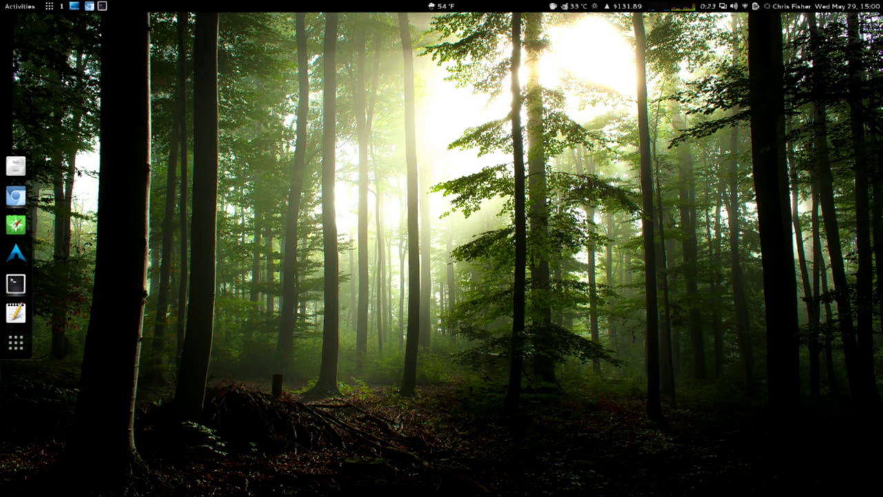
Switch to Chromium and show the ArchBang homepage, the ArchWiki AUR helpers table and the Arch Linux wood wallpaper image.
click(16, 197)
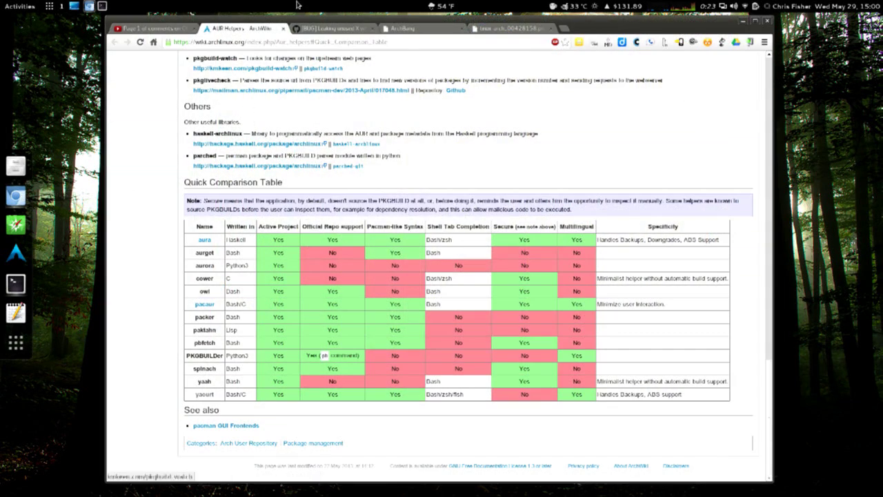
click(422, 30)
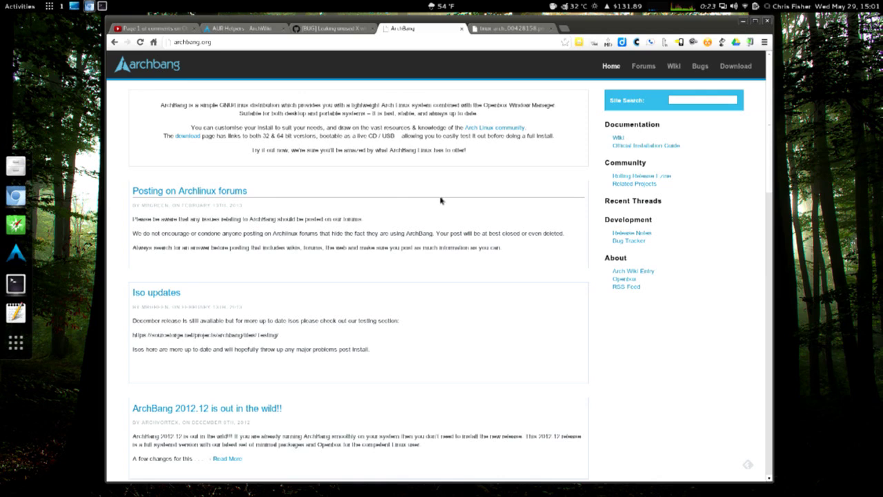
key(ctrl+2)
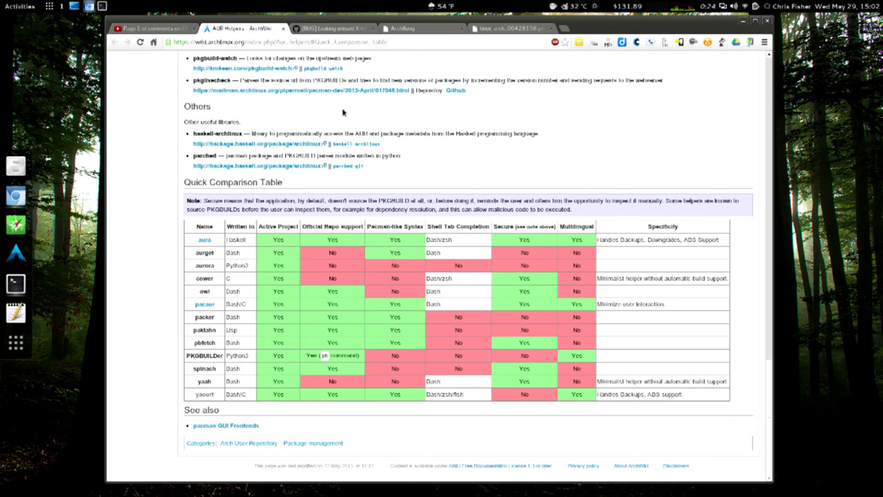
click(504, 29)
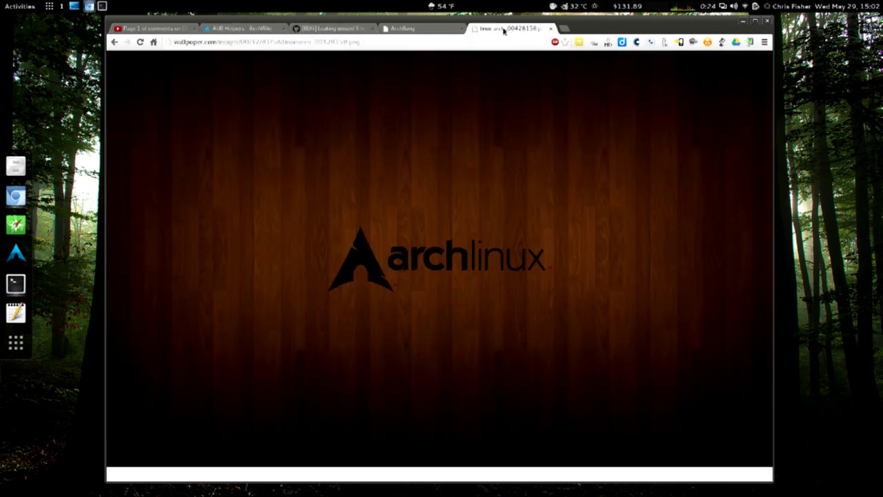